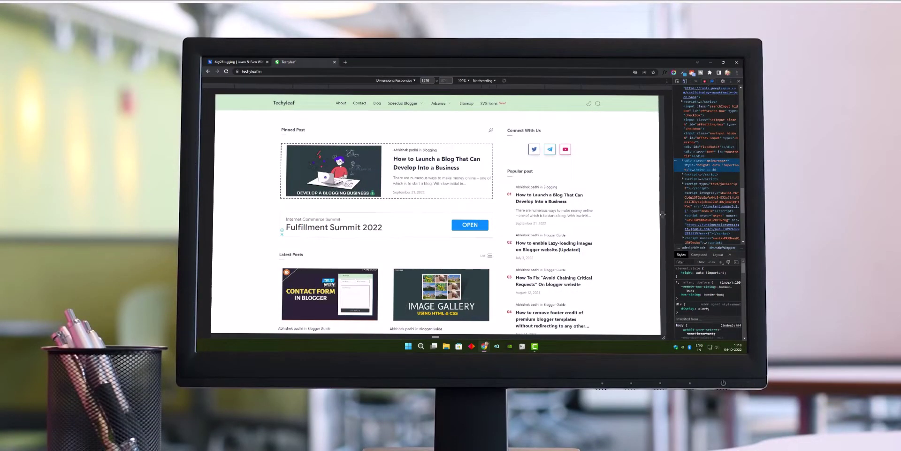
left_click_drag(659, 215, 500, 214)
scroll(432, 212, "down", 3)
left_click(414, 244)
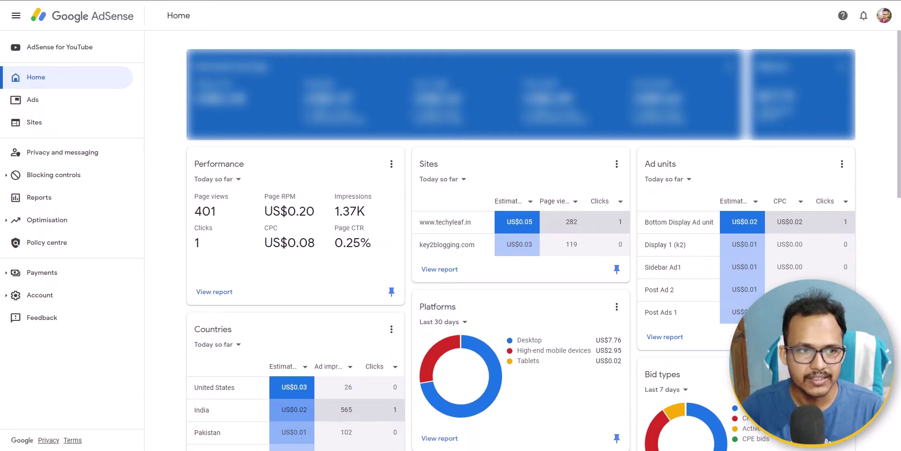
Step: Open the Sensitive categories settings in the content blocking controls for all sites
left_click(49, 175)
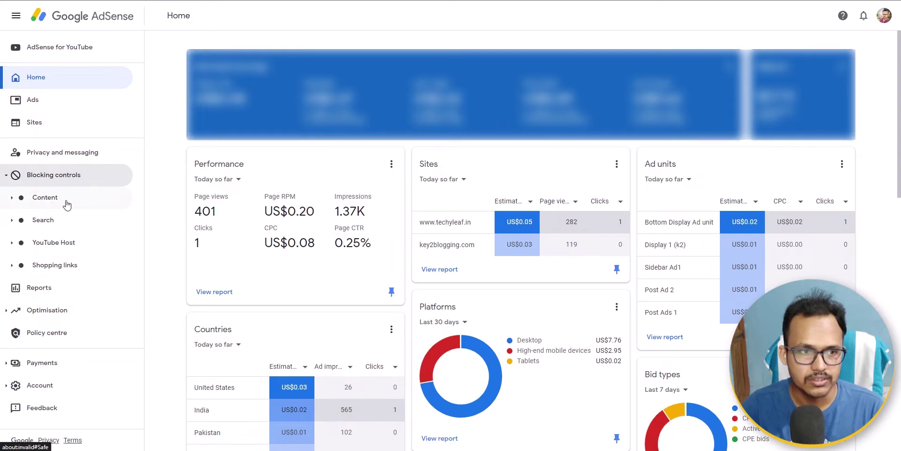
left_click(37, 204)
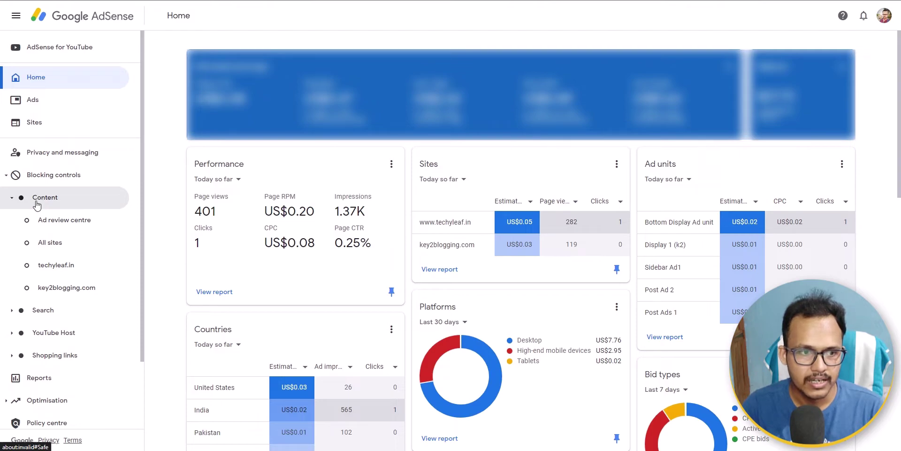
left_click(52, 249)
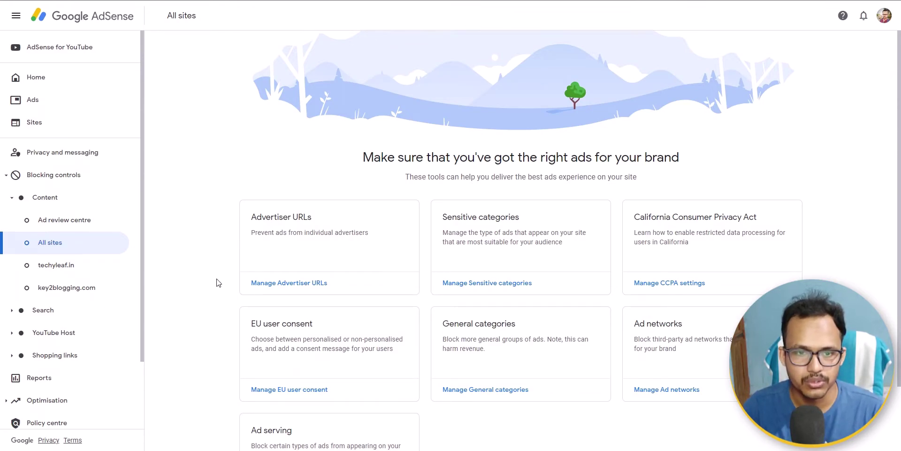
scroll(409, 267, "down", 1)
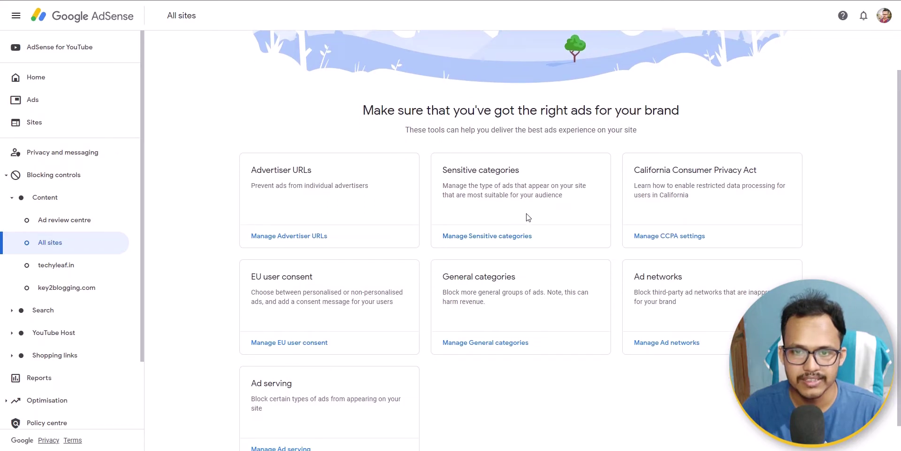
left_click(488, 237)
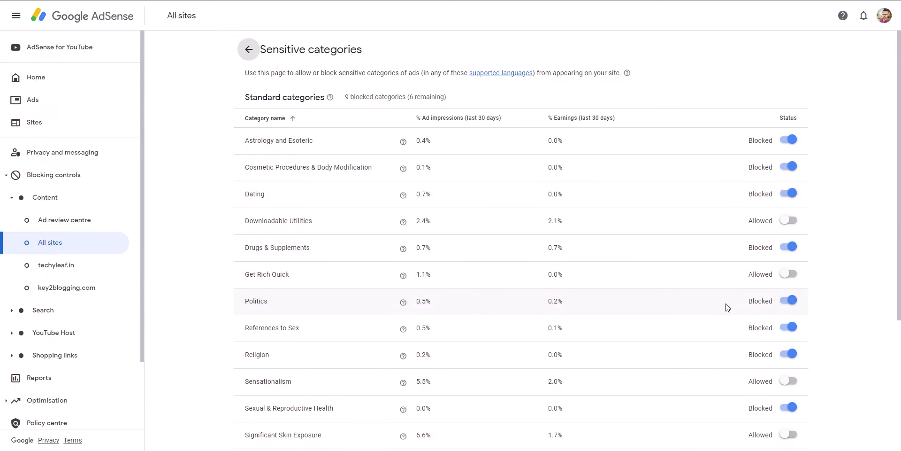
Step: Switch the Politics sensitive category to Allowed and back to Blocked
left_click(789, 300)
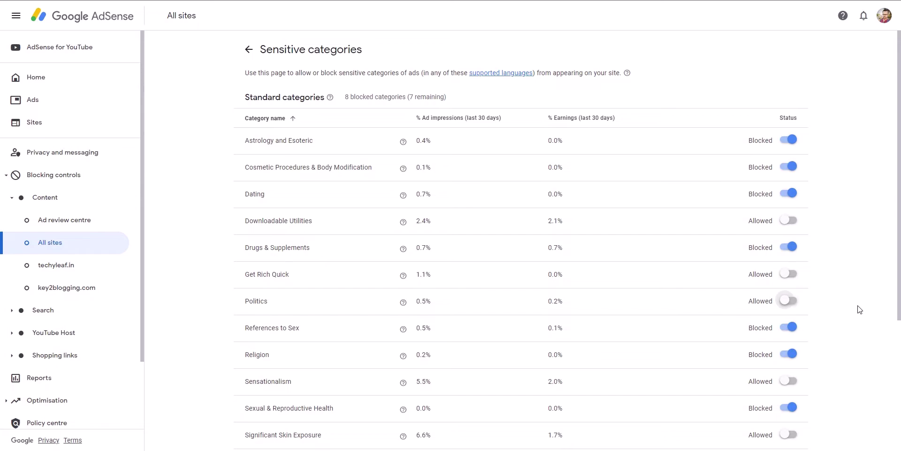
left_click(789, 300)
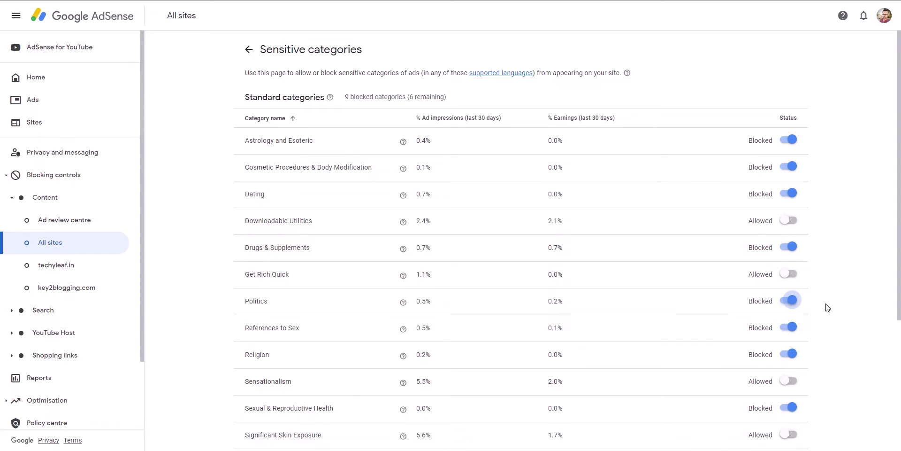
Step: Review the blocked or allowed status and earnings share of the standard and restricted sensitive categories
scroll(840, 300, "down", 4)
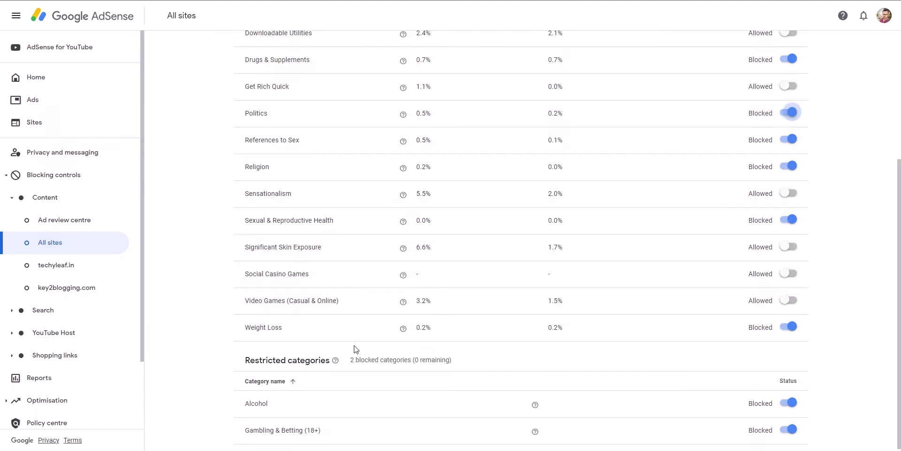
scroll(530, 338, "down", 1)
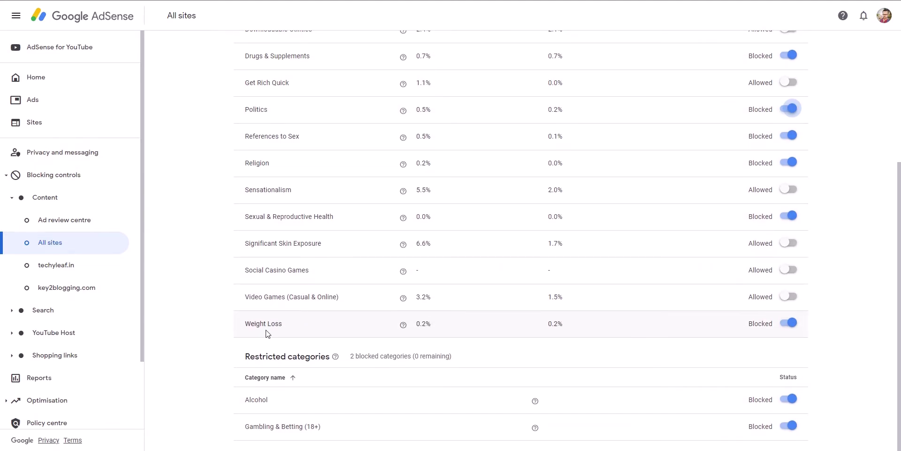
scroll(338, 312, "up", 2)
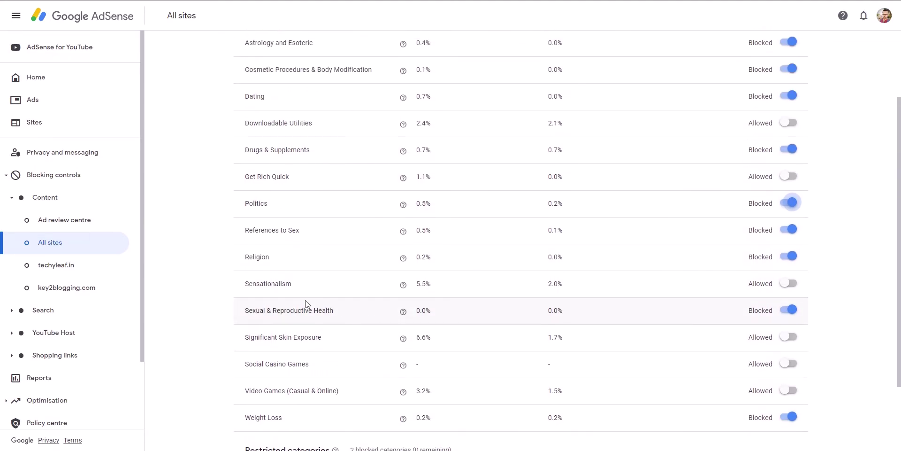
scroll(378, 264, "up", 2)
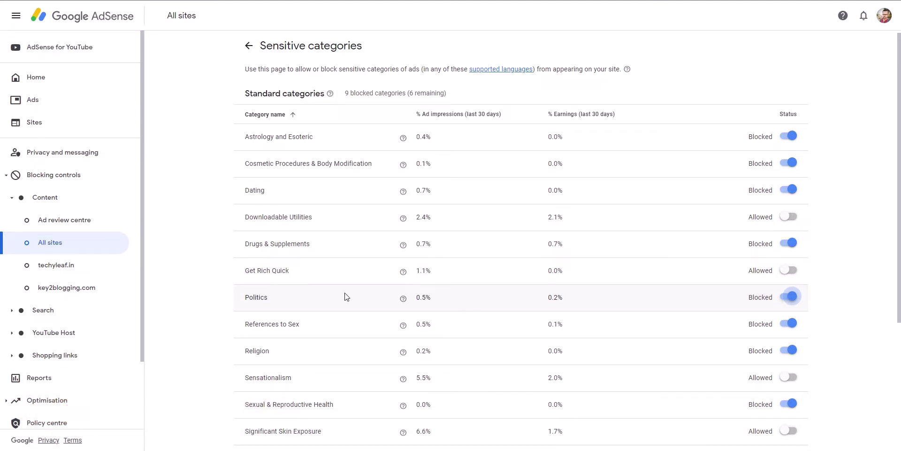
scroll(382, 261, "down", 1)
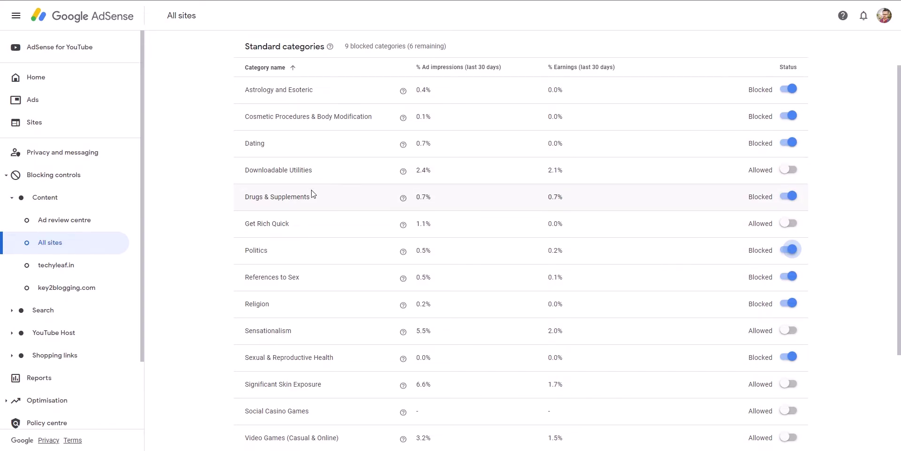
scroll(312, 195, "down", 3)
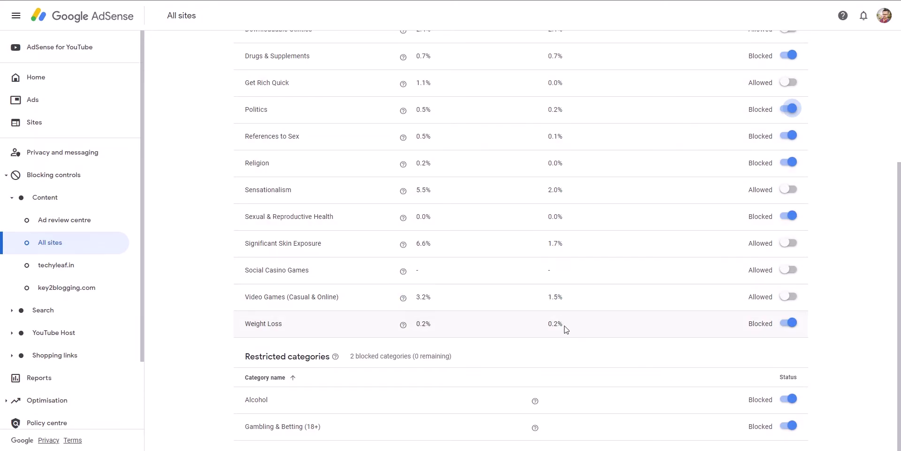
Step: Open the General categories settings for all sites and show 25 rows in the blocked categories table
scroll(566, 328, "up", 4)
left_click(249, 50)
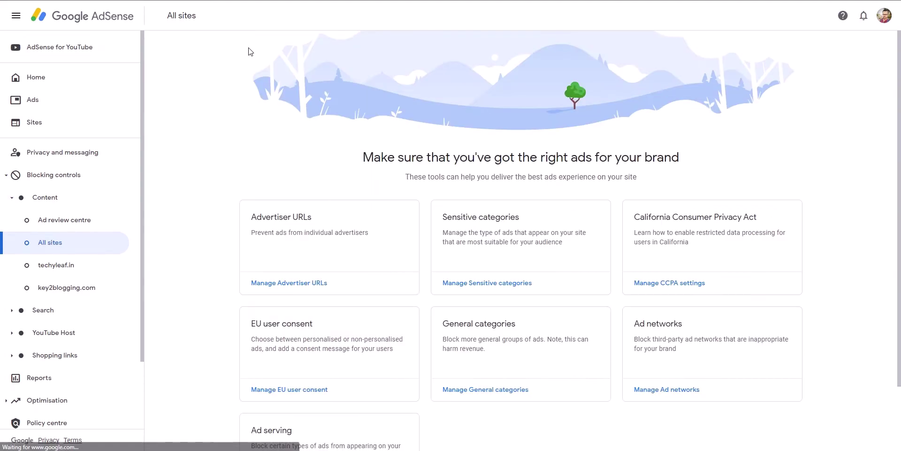
scroll(833, 300, "down", 1)
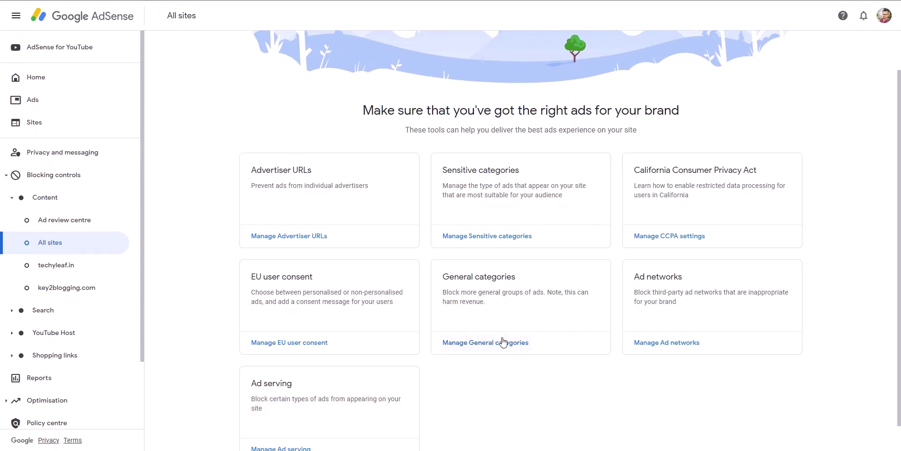
left_click(486, 343)
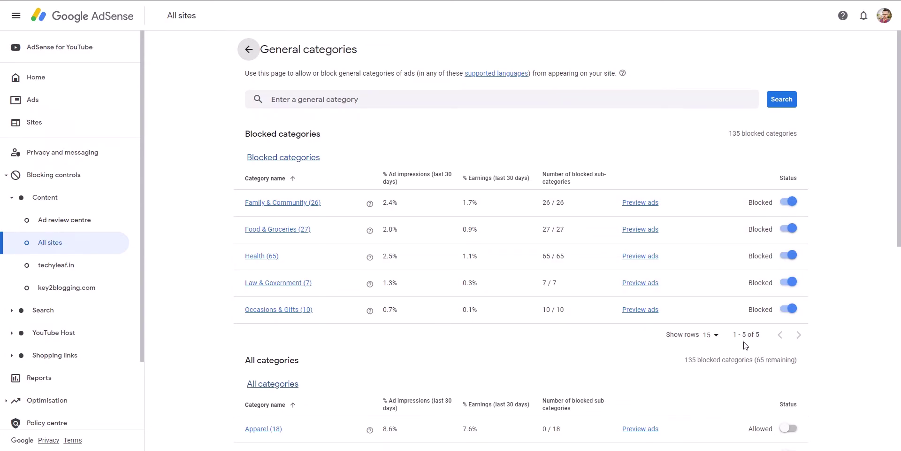
left_click(711, 335)
left_click(709, 388)
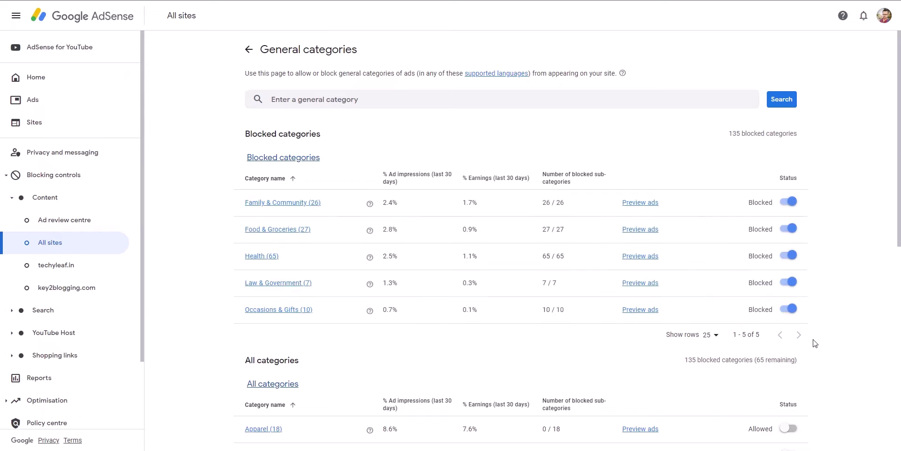
Step: Compare ad impression and earnings percentages across all general categories, including Business & Industrial and Health, for high impressions with low earnings
scroll(855, 289, "down", 1)
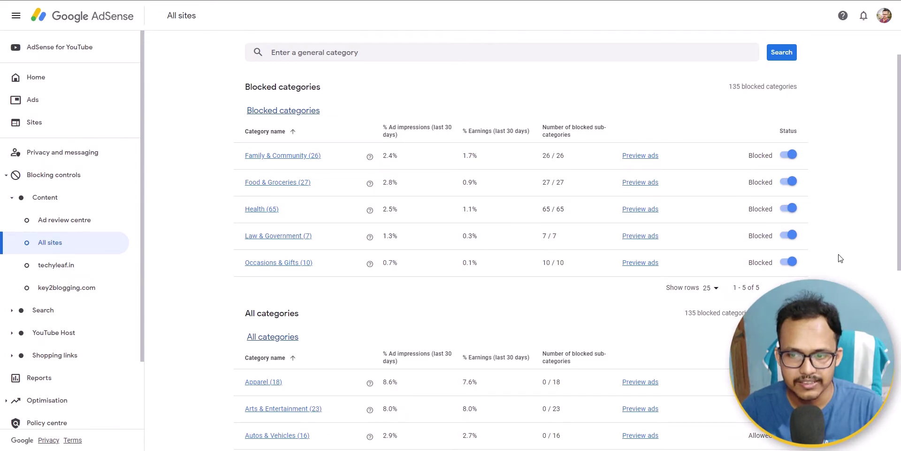
scroll(840, 261, "down", 2)
scroll(843, 266, "down", 2)
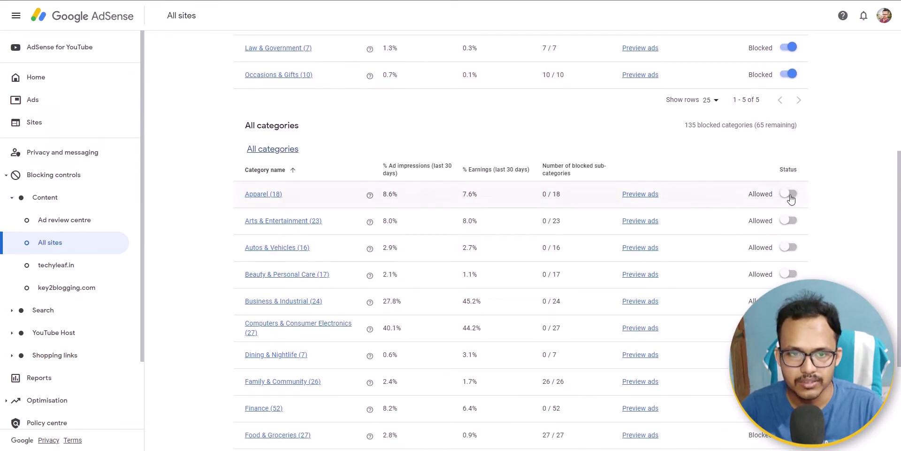
scroll(788, 198, "down", 1)
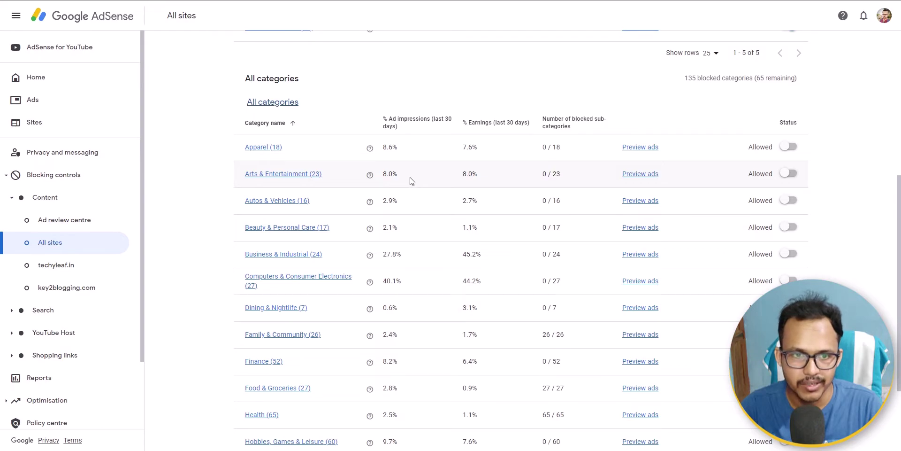
scroll(412, 180, "down", 1)
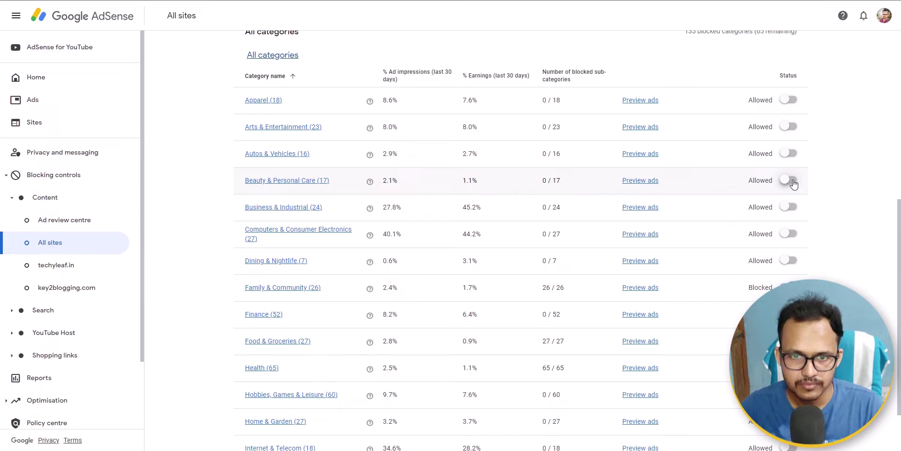
scroll(487, 204, "down", 1)
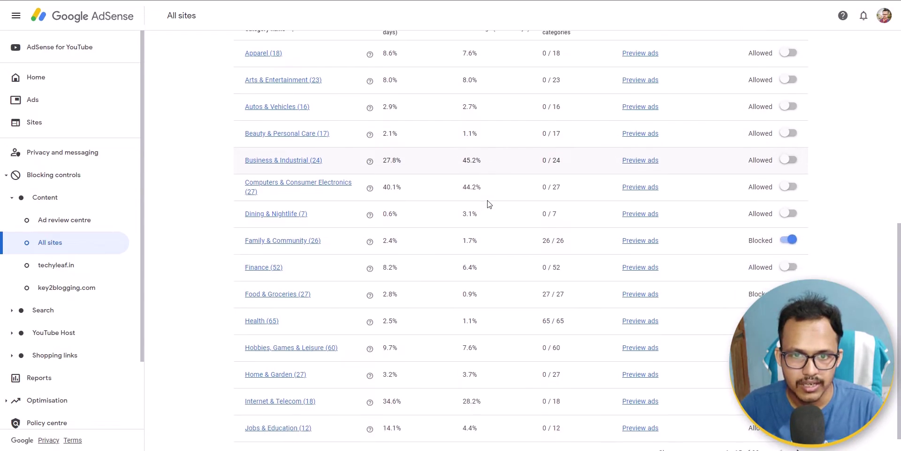
scroll(488, 177, "up", 1)
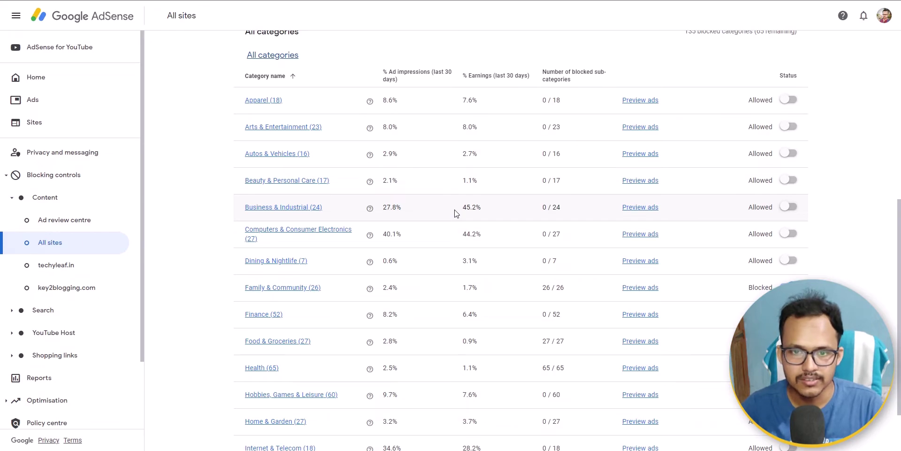
left_click_drag(462, 209, 481, 208)
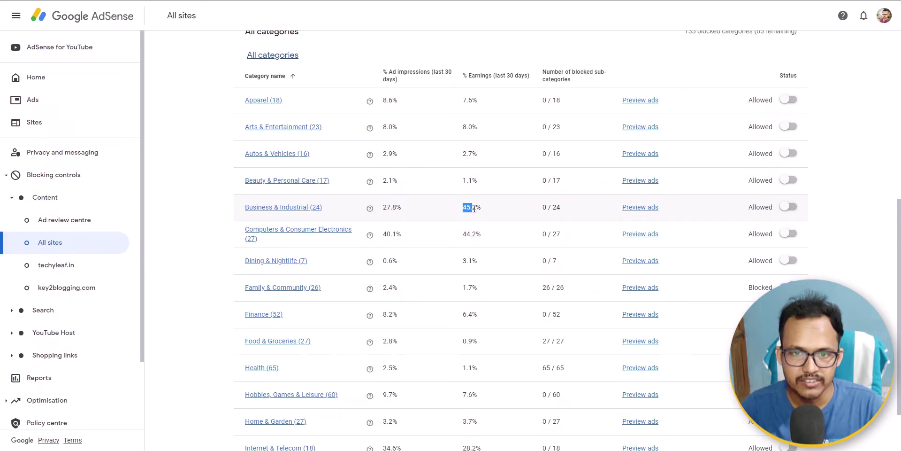
left_click(501, 213)
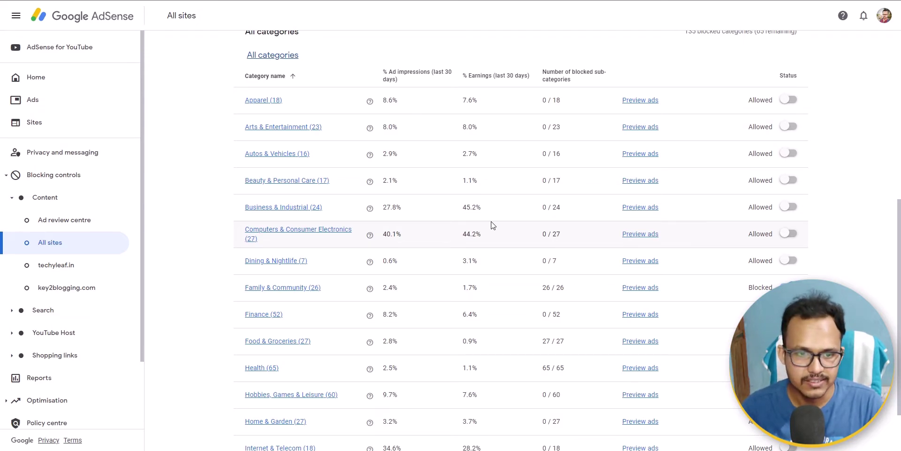
scroll(495, 230, "down", 1)
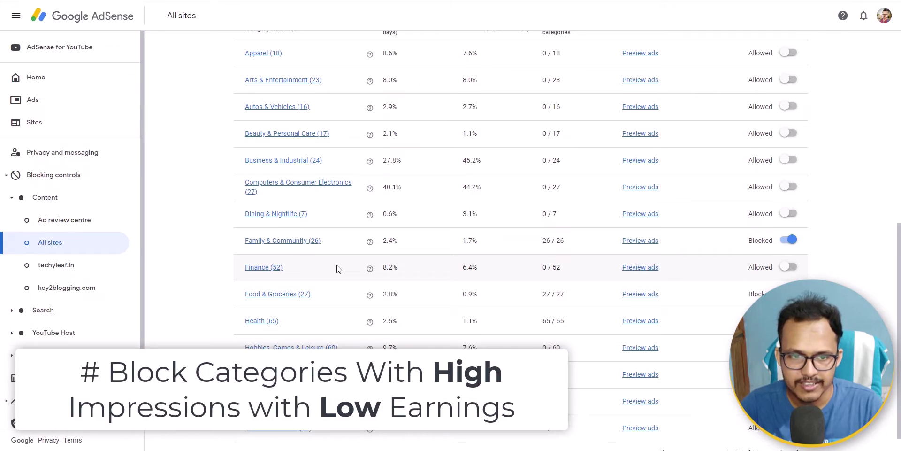
scroll(464, 265, "down", 1)
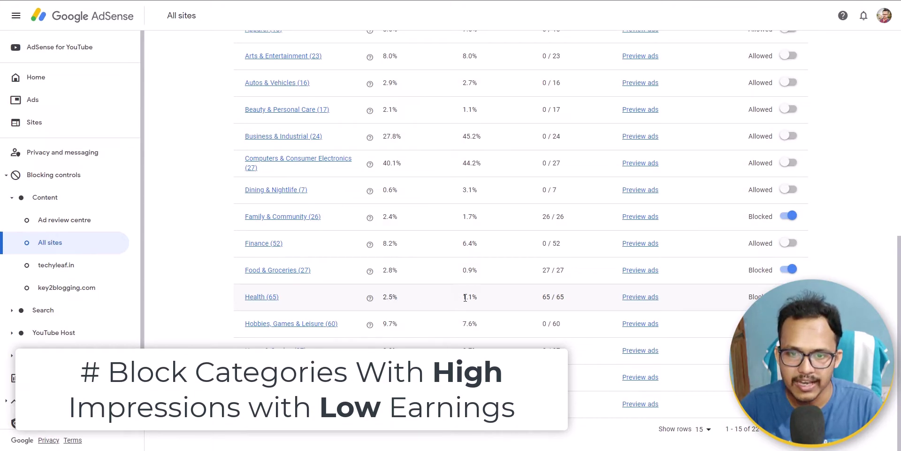
left_click_drag(464, 301, 485, 303)
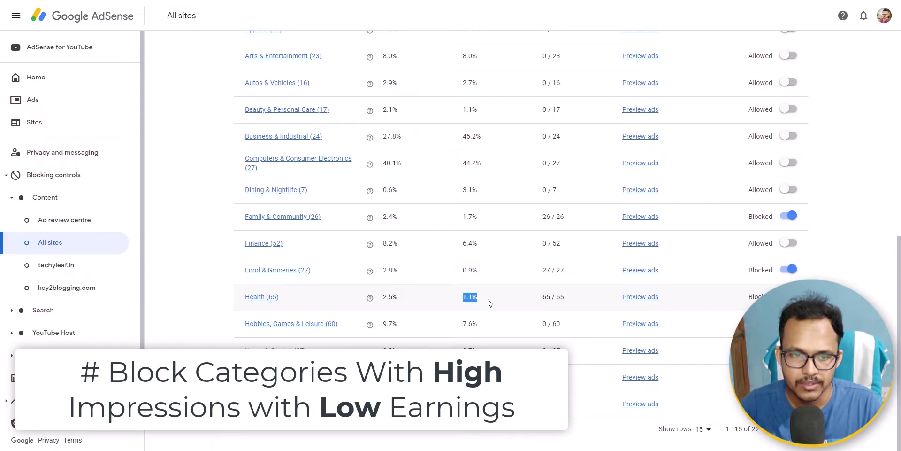
left_click(489, 303)
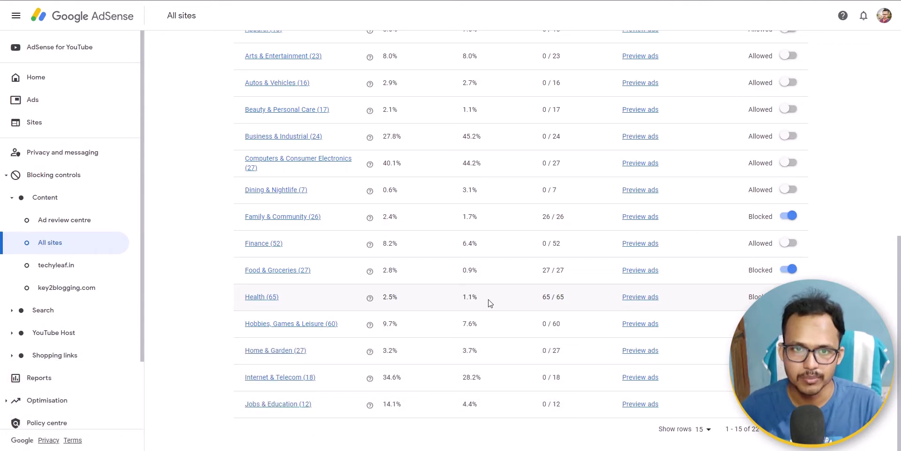
Step: Leave the General categories settings and open the Ad serving settings for all sites
scroll(489, 302, "up", 3)
scroll(489, 303, "up", 2)
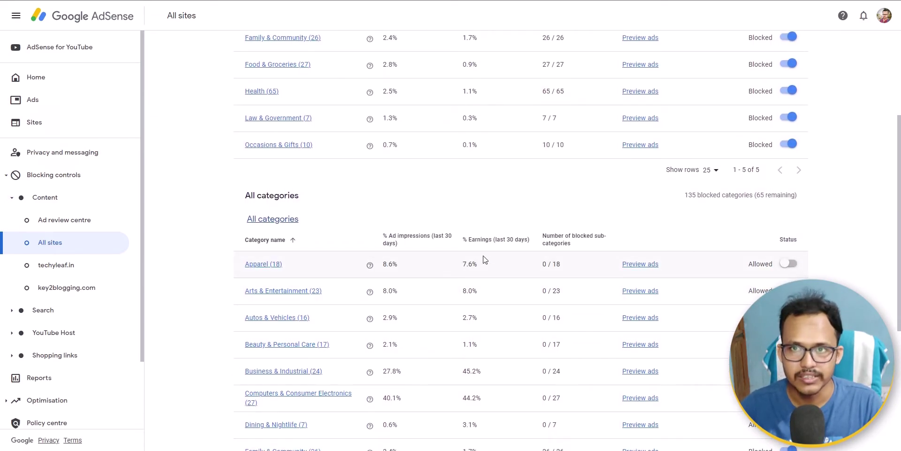
scroll(485, 260, "up", 4)
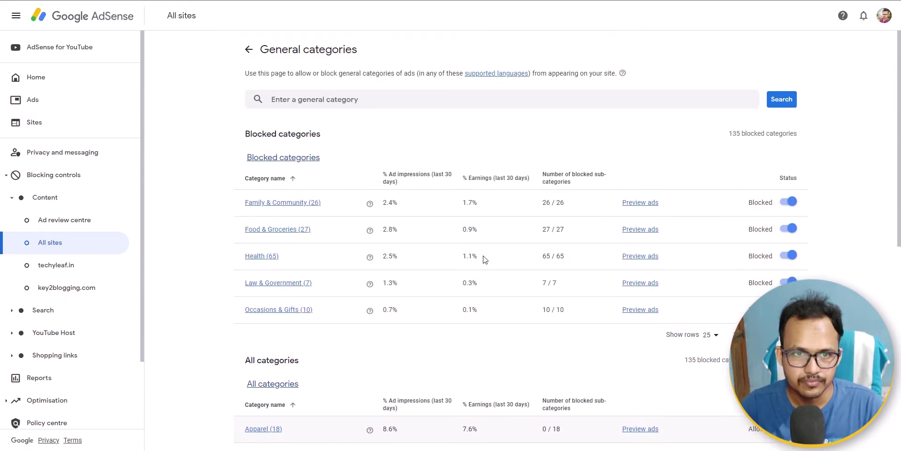
left_click(243, 47)
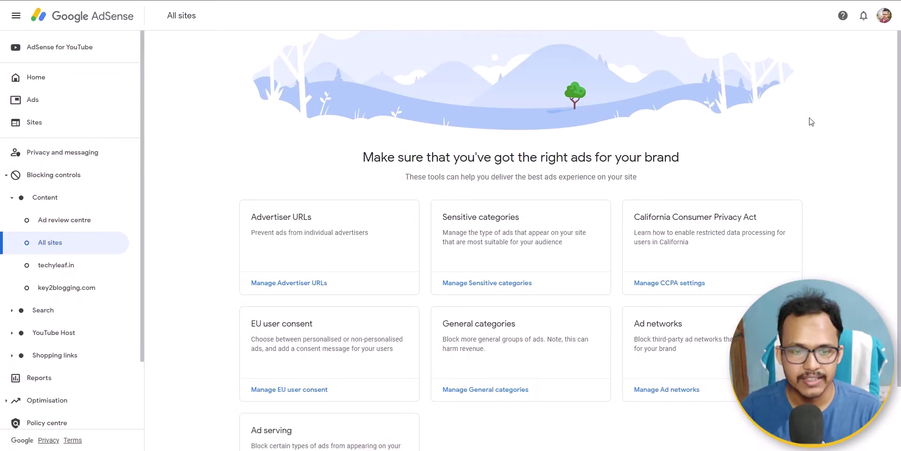
scroll(811, 122, "down", 2)
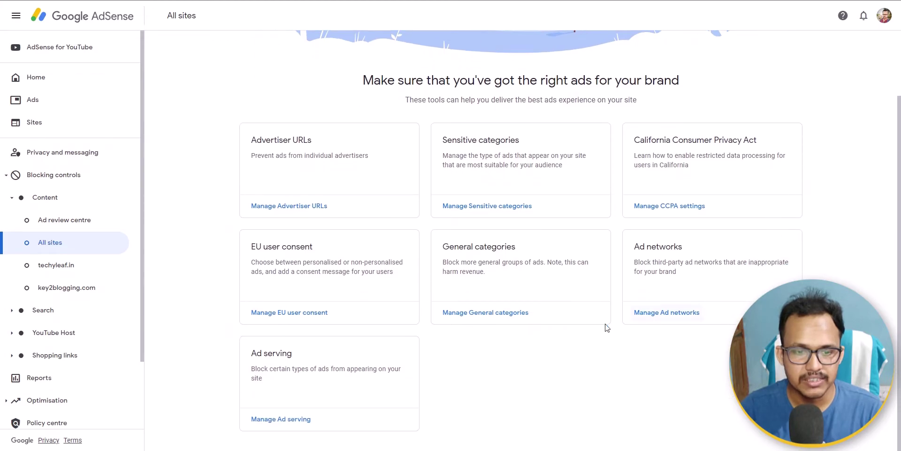
left_click(279, 419)
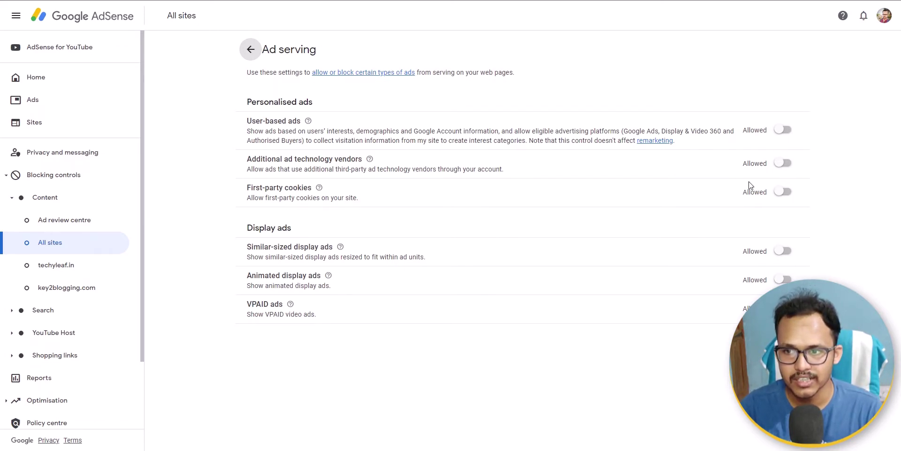
Step: Open the ad settings preview for techyleaf.in and turn on its GDPR consent message
left_click(783, 130)
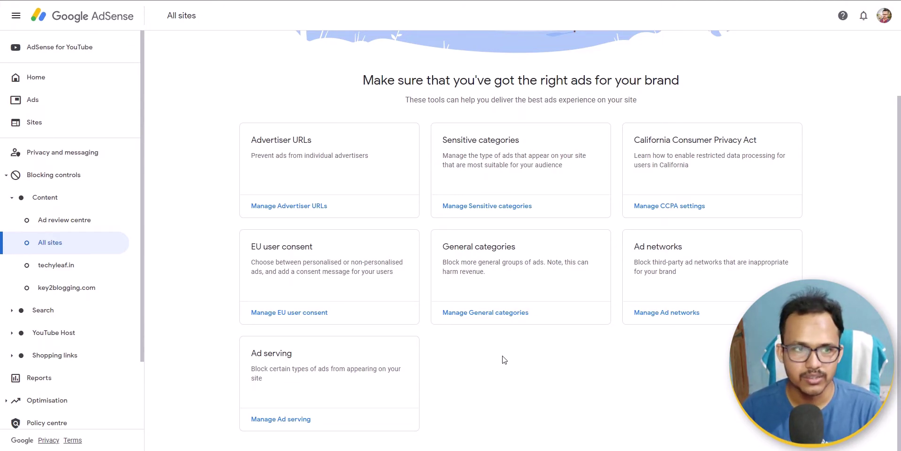
left_click(44, 101)
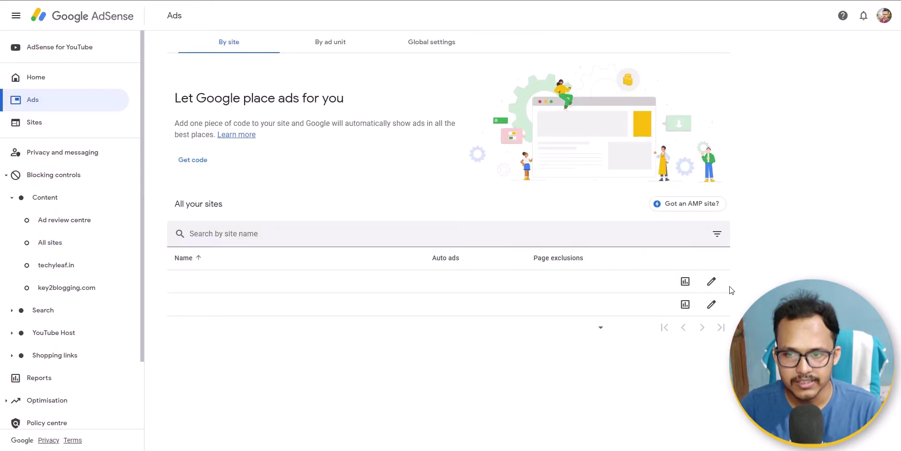
left_click(711, 304)
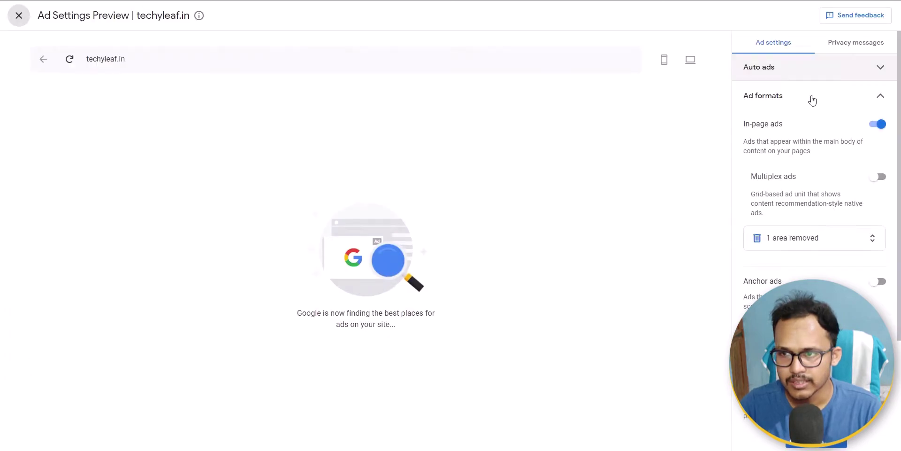
left_click(840, 52)
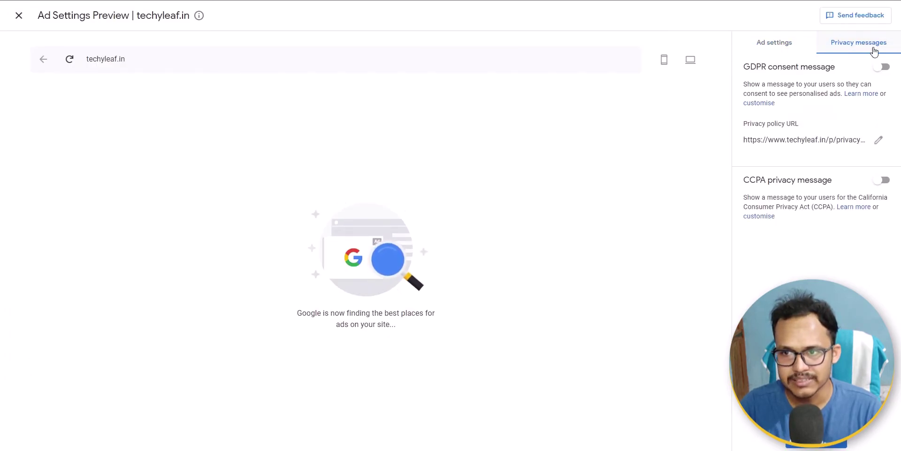
left_click(877, 73)
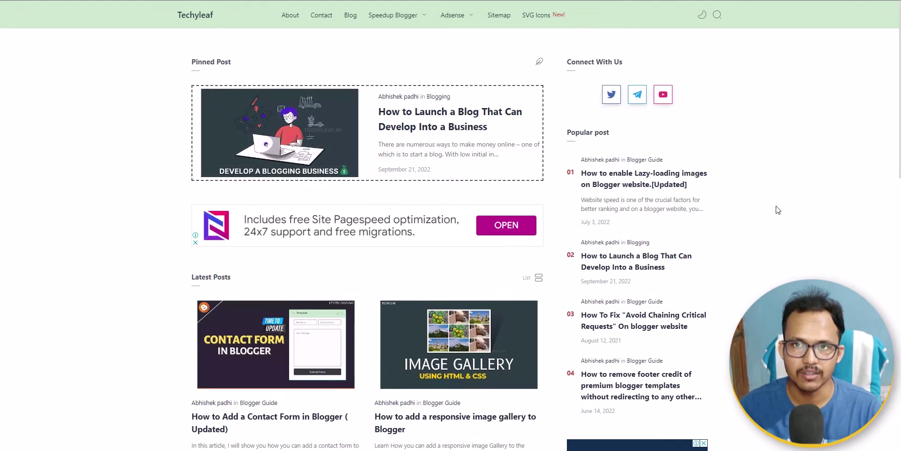
Step: Switch to the Techyleaf website, check the ad placements on its homepage and open the responsive image gallery post
scroll(764, 113, "down", 1)
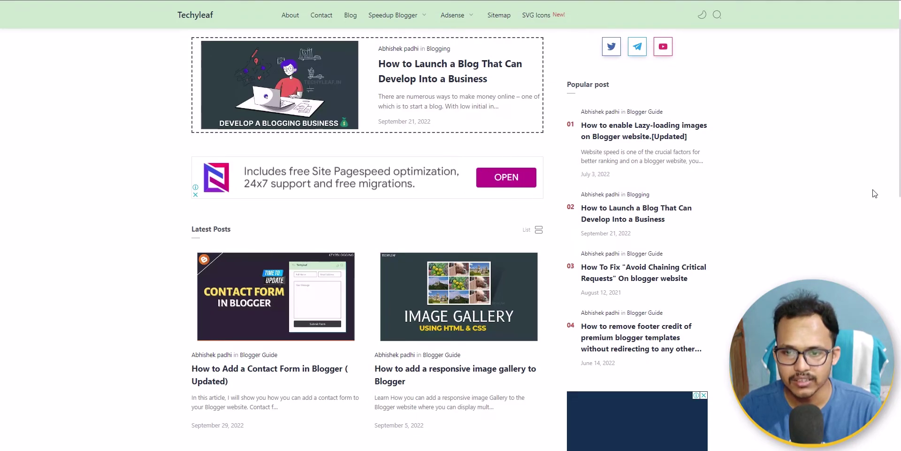
scroll(840, 258, "down", 5)
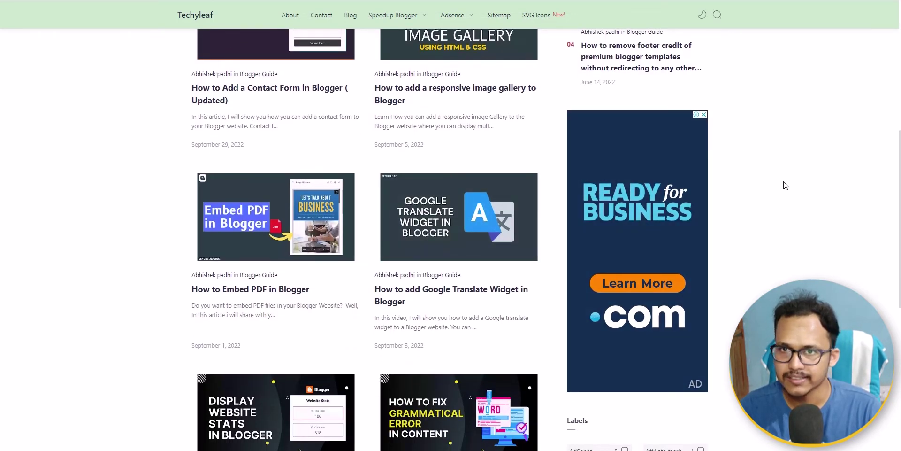
left_click(459, 90)
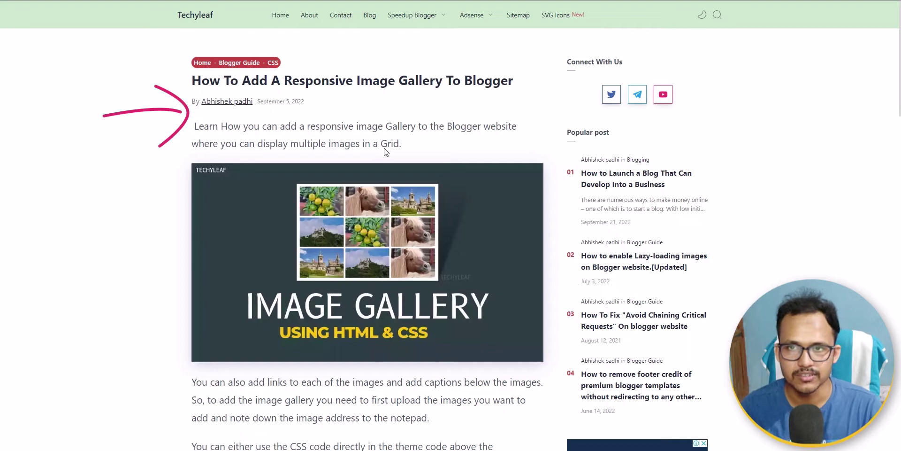
Step: Examine the size and placement of the ads beside and within the image gallery post
scroll(717, 214, "down", 1)
scroll(716, 215, "down", 8)
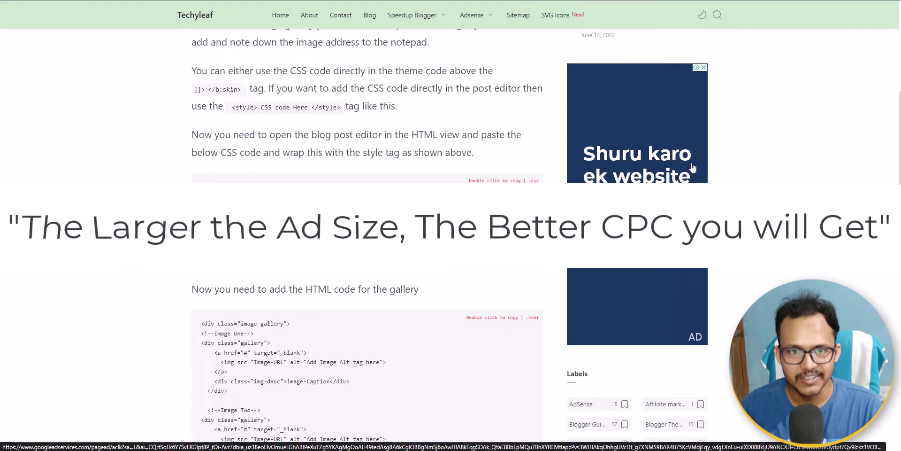
scroll(692, 167, "down", 5)
scroll(415, 193, "down", 4)
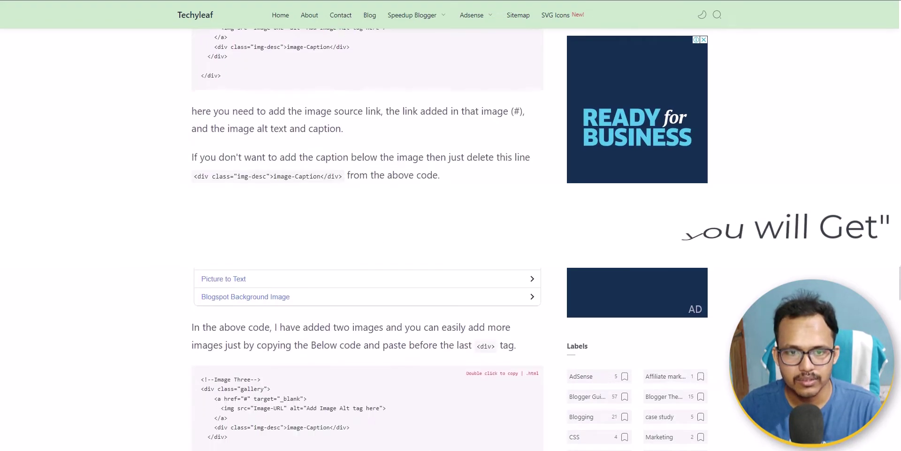
scroll(277, 190, "down", 2)
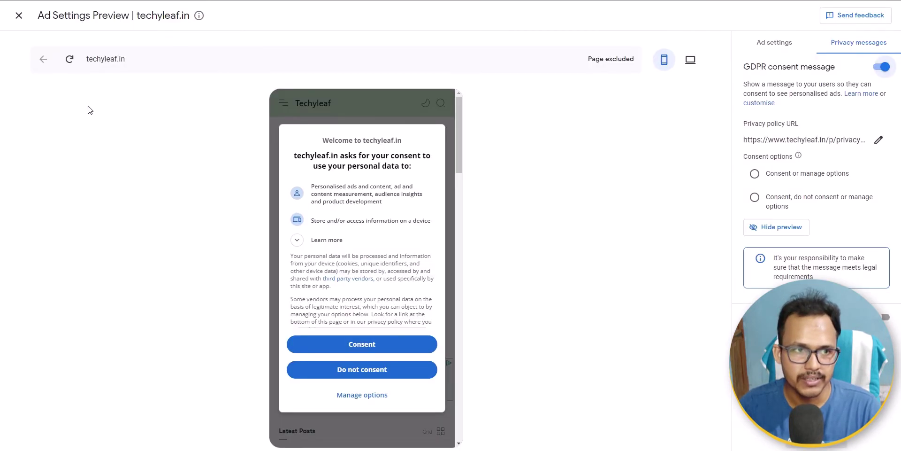
Step: Return to AdSense, discard the unsaved privacy message changes for techyleaf.in and open the Optimisation Labs page
left_click(19, 16)
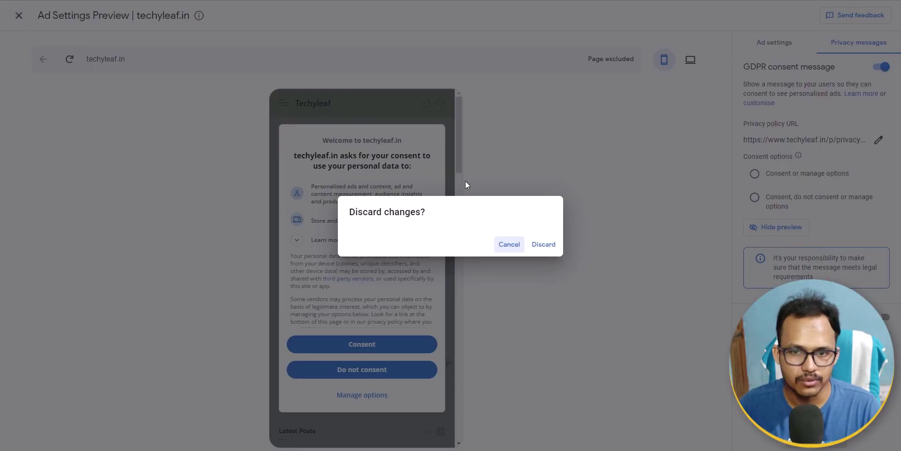
left_click(543, 244)
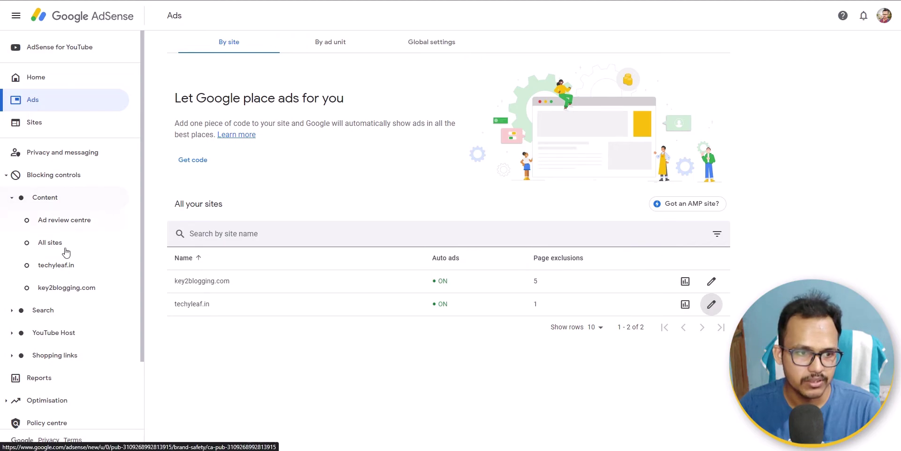
scroll(78, 345, "down", 1)
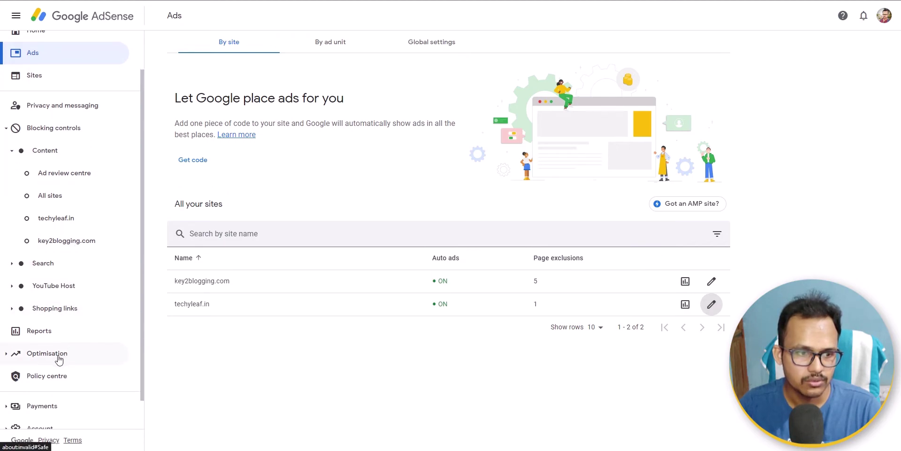
left_click(29, 356)
scroll(80, 320, "down", 2)
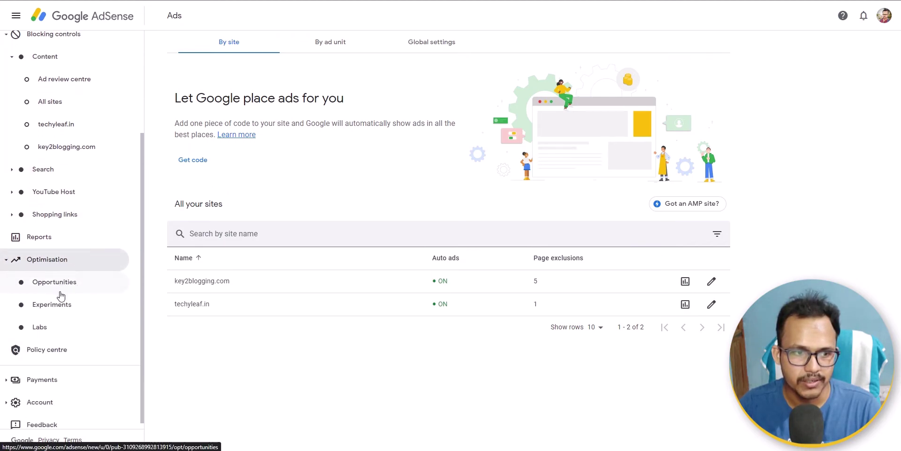
left_click(45, 334)
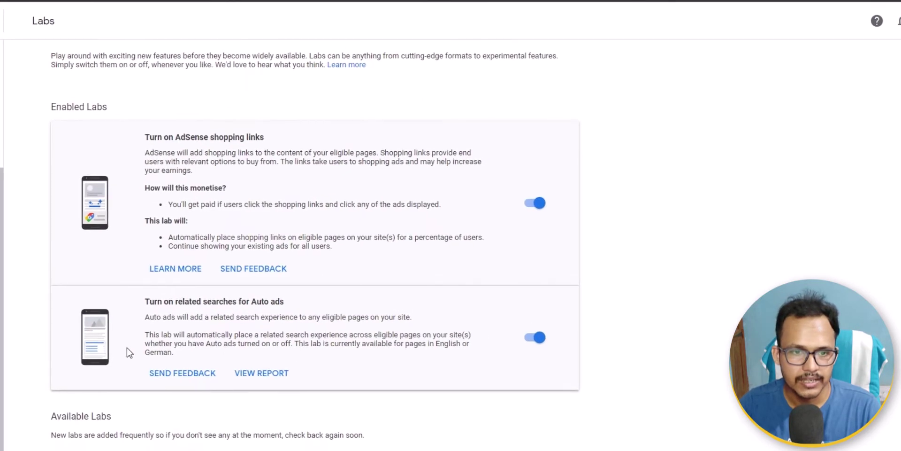
Step: Review the enabled labs for related searches in Auto ads and for AdSense shopping links
left_click_drag(145, 301, 291, 307)
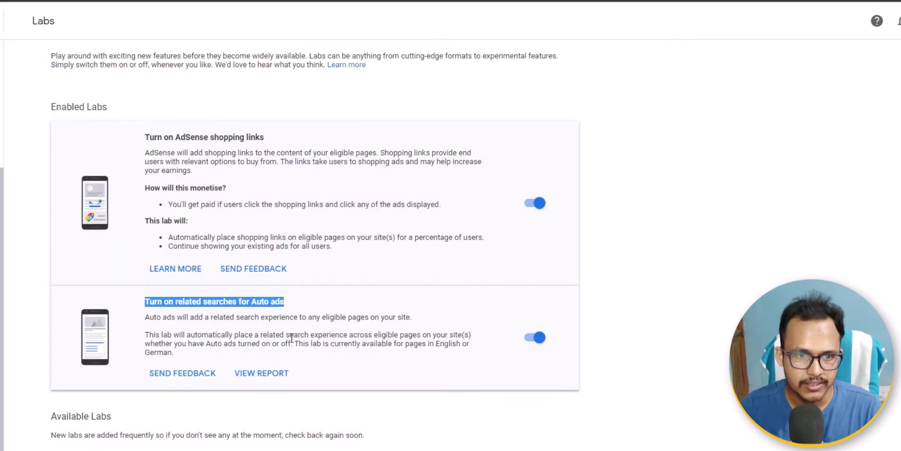
left_click(291, 337)
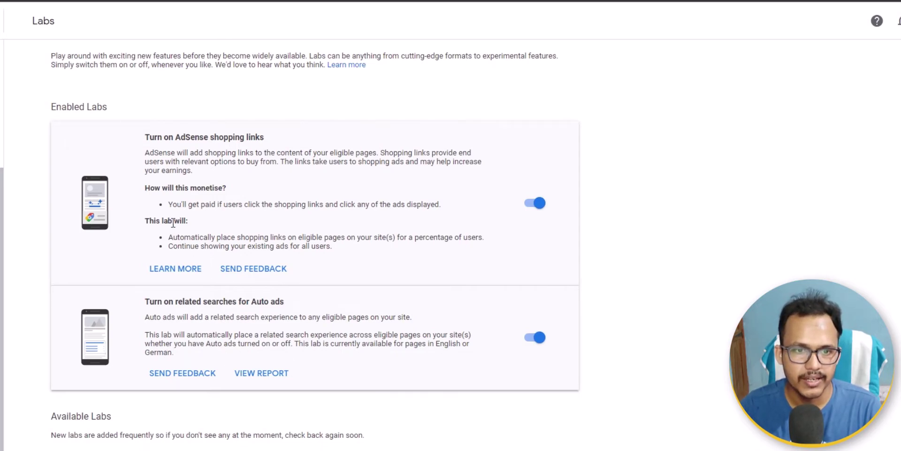
left_click_drag(145, 138, 238, 153)
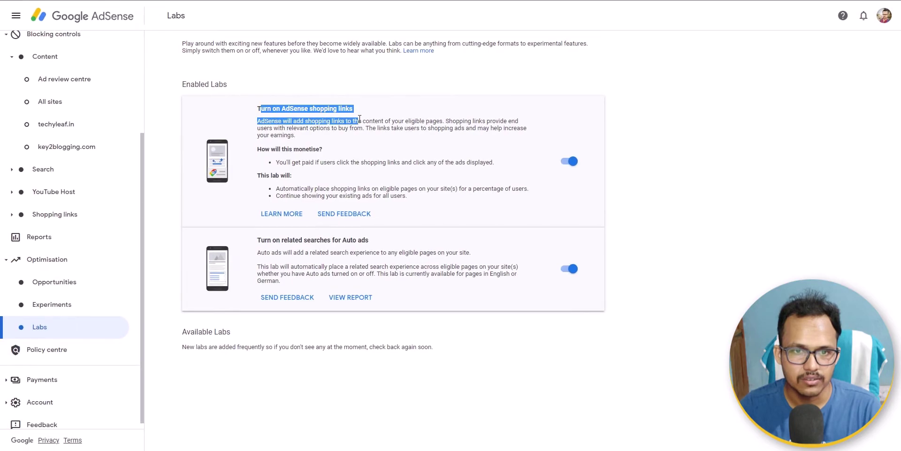
left_click(278, 144)
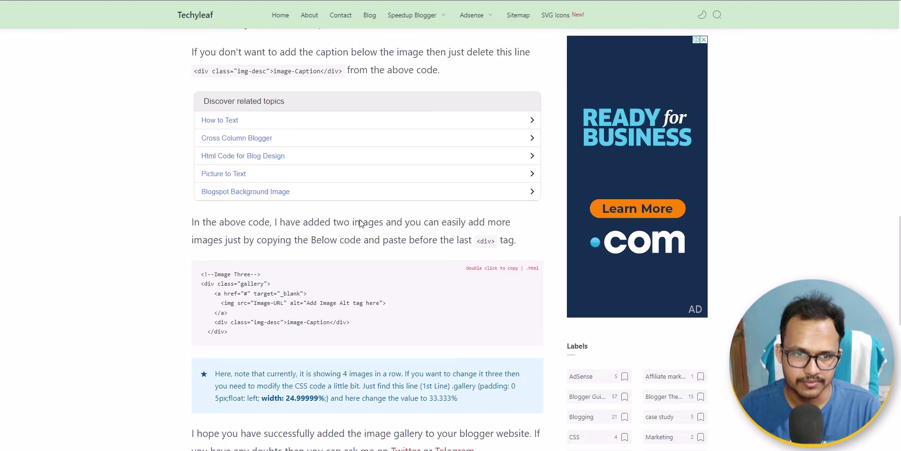
Step: Switch to the image gallery post on Techyleaf and examine its related topics unit, in-article ads and sidebar ad
scroll(398, 252, "down", 6)
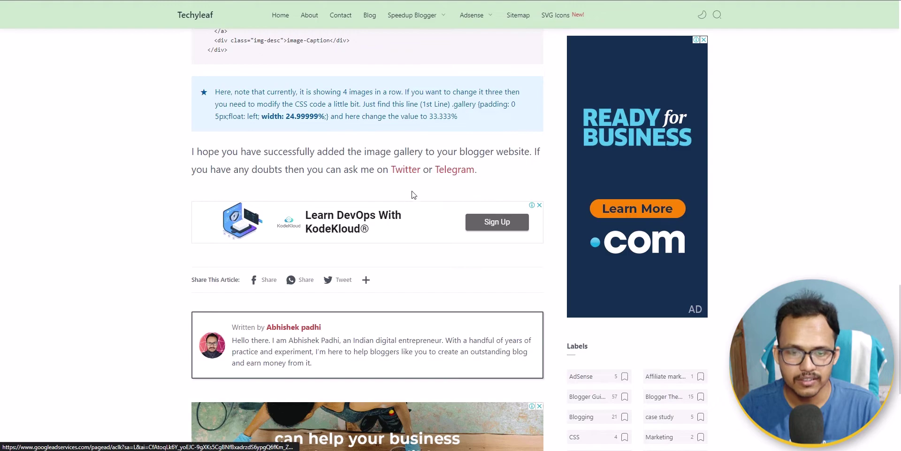
scroll(412, 194, "down", 4)
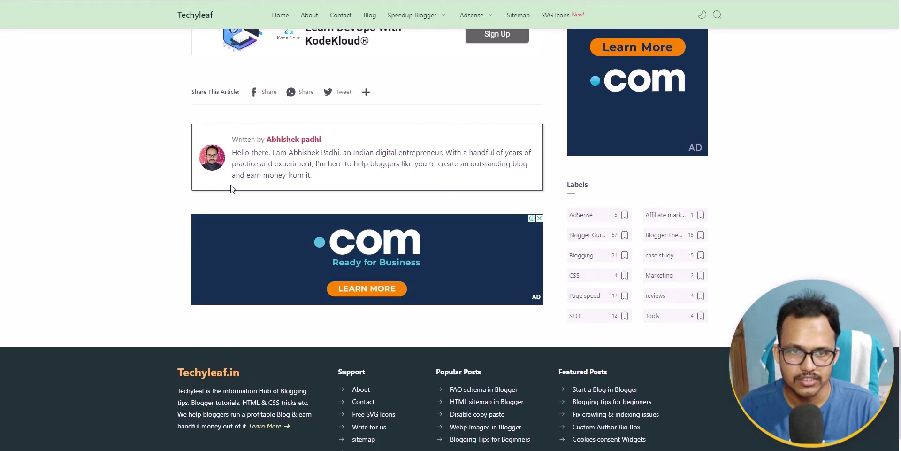
scroll(896, 295, "up", 4)
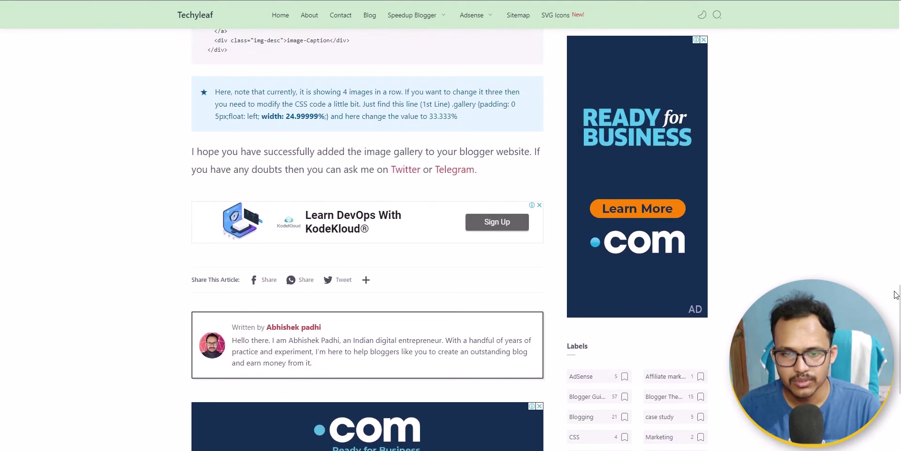
scroll(884, 255, "down", 1)
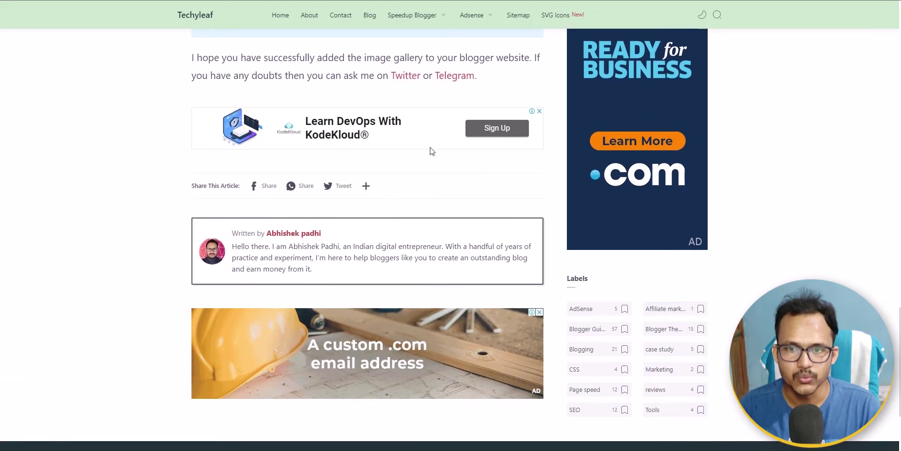
scroll(318, 238, "up", 20)
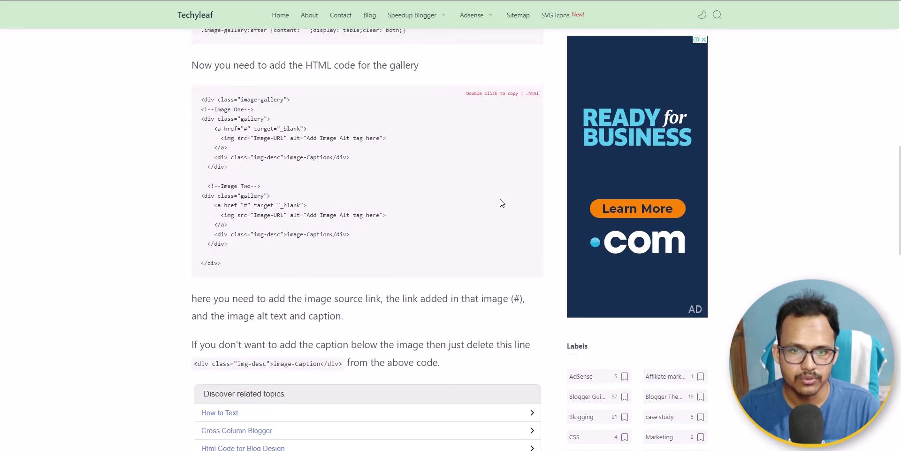
scroll(493, 203, "up", 5)
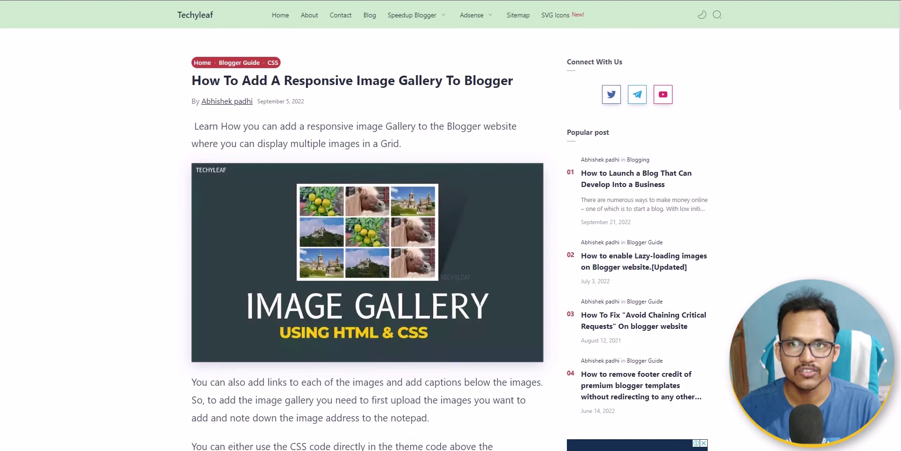